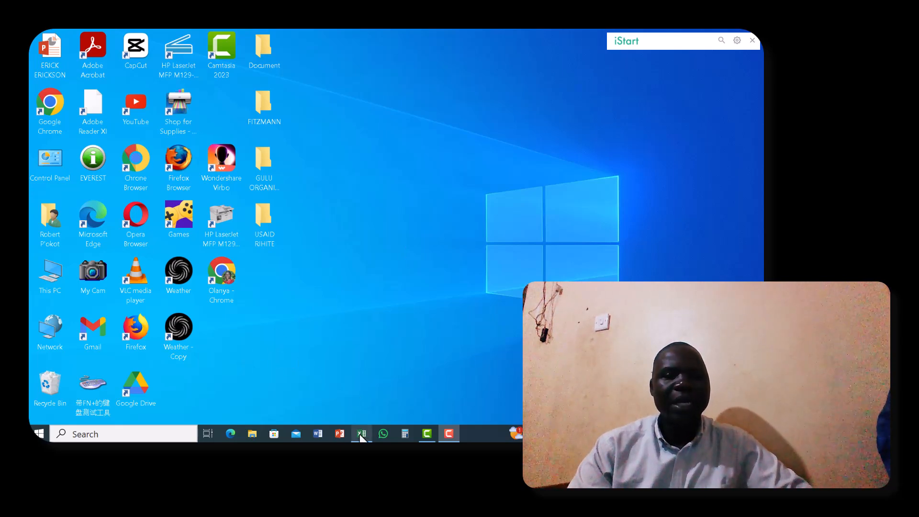
Switch to the open Book1 workbook in Excel, showing the Marksheet sheet.
mouse_move(360, 436)
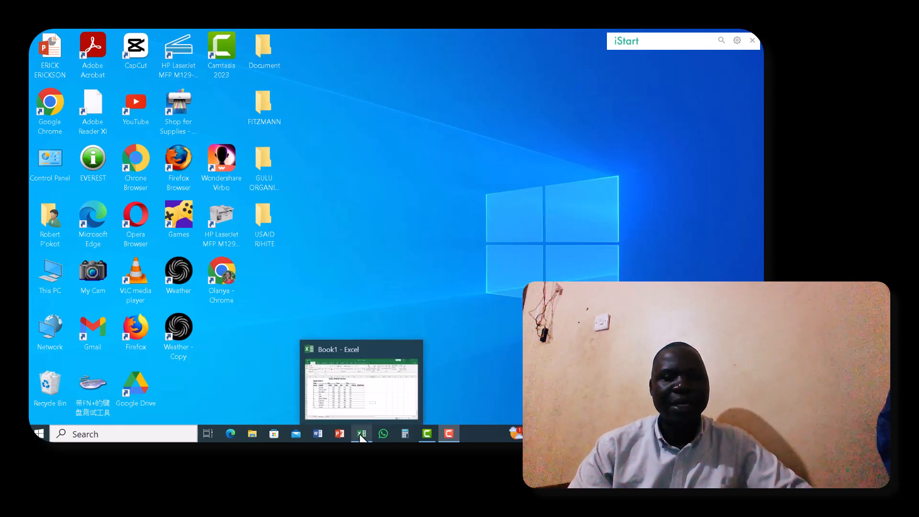
left_click(393, 404)
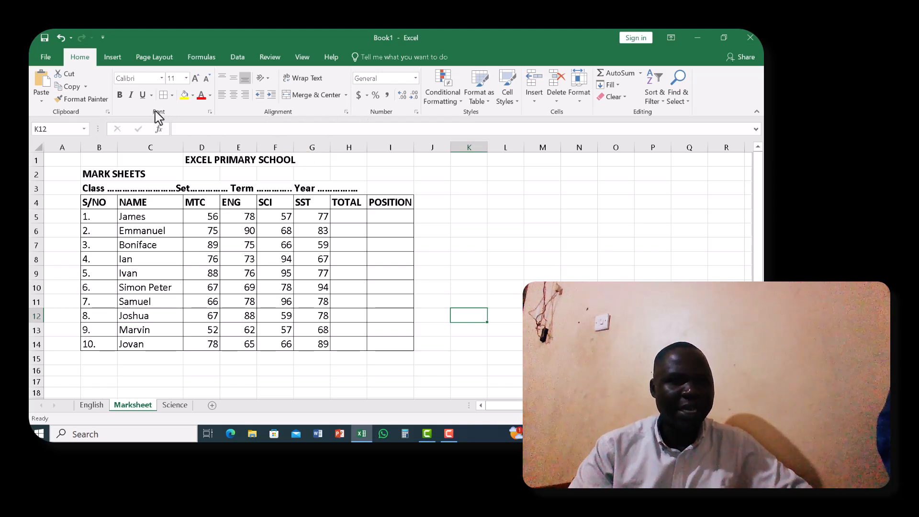
left_click_drag(153, 111, 224, 52)
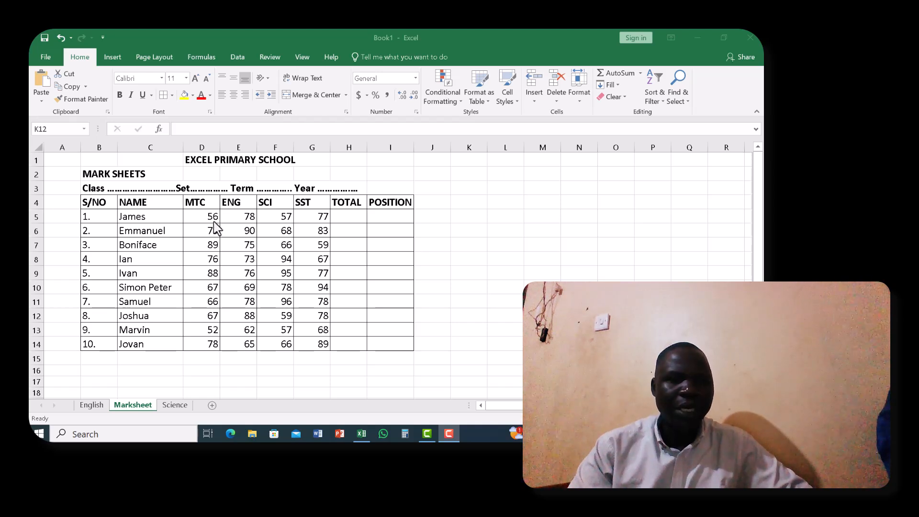
Enter the formula =D5+E5+F5+G5 in cell H5 to total the first student's four subject marks.
left_click(341, 216)
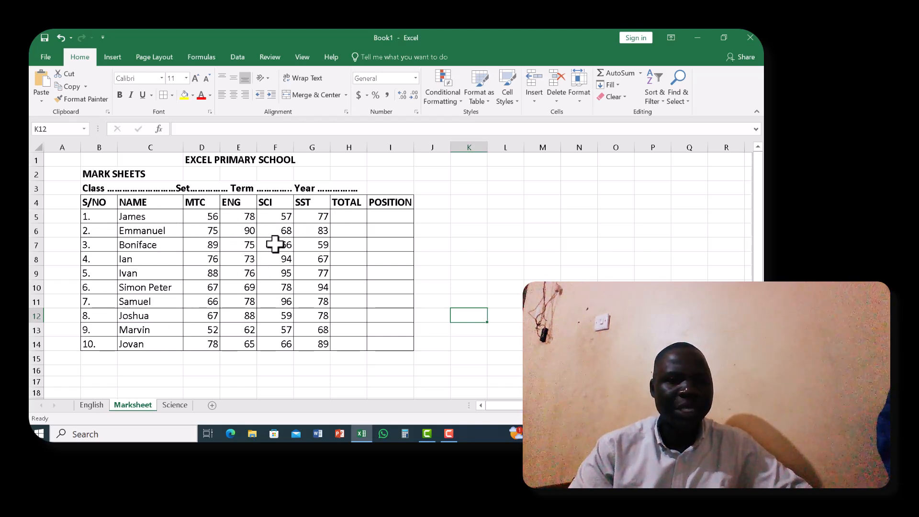
left_click(353, 216)
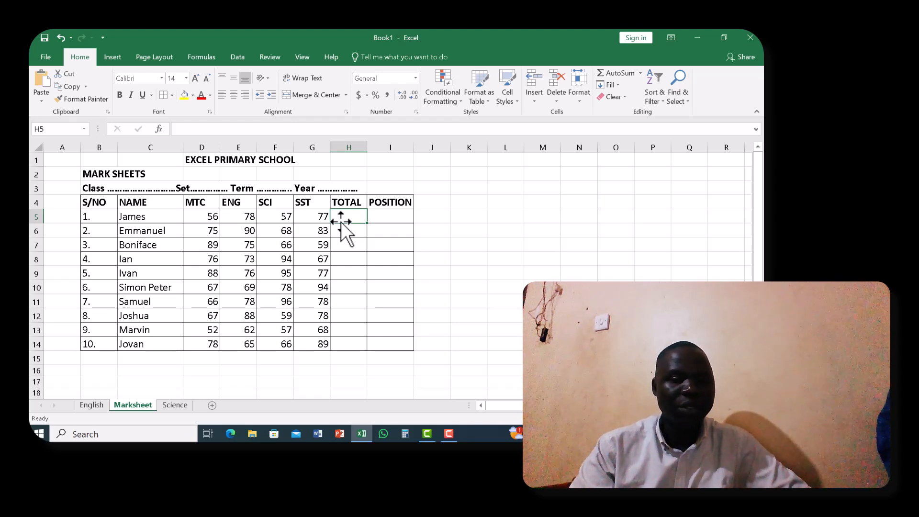
type("=")
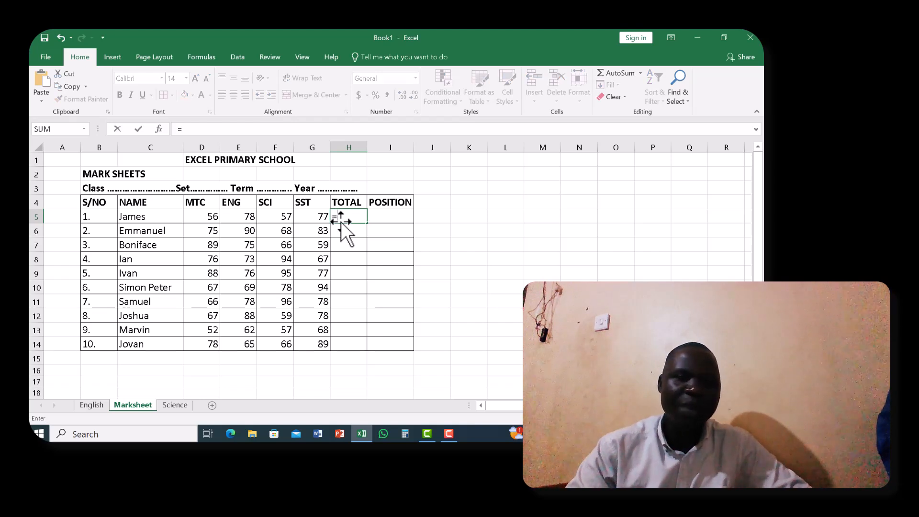
left_click(209, 216)
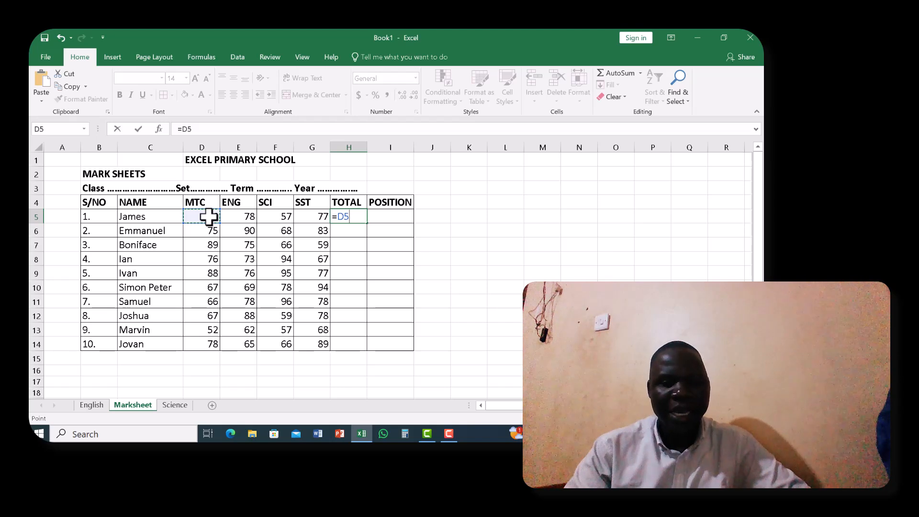
type("+")
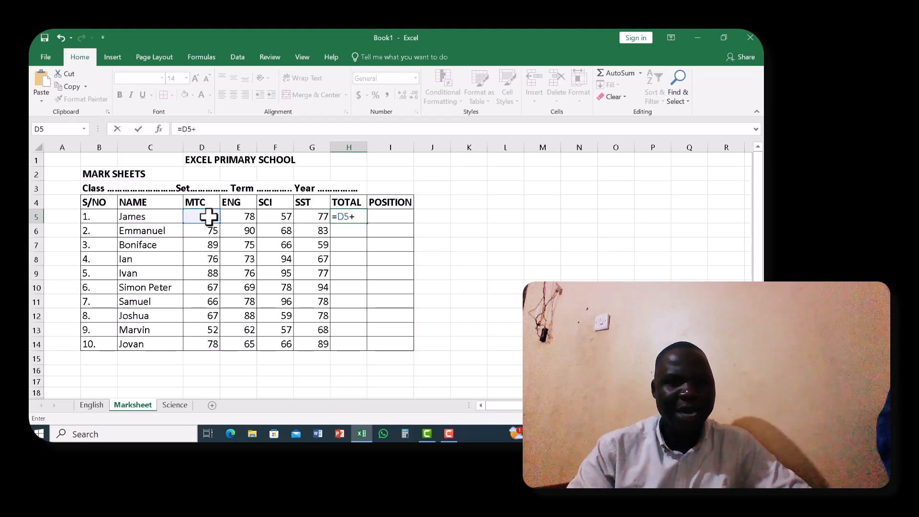
left_click(232, 217)
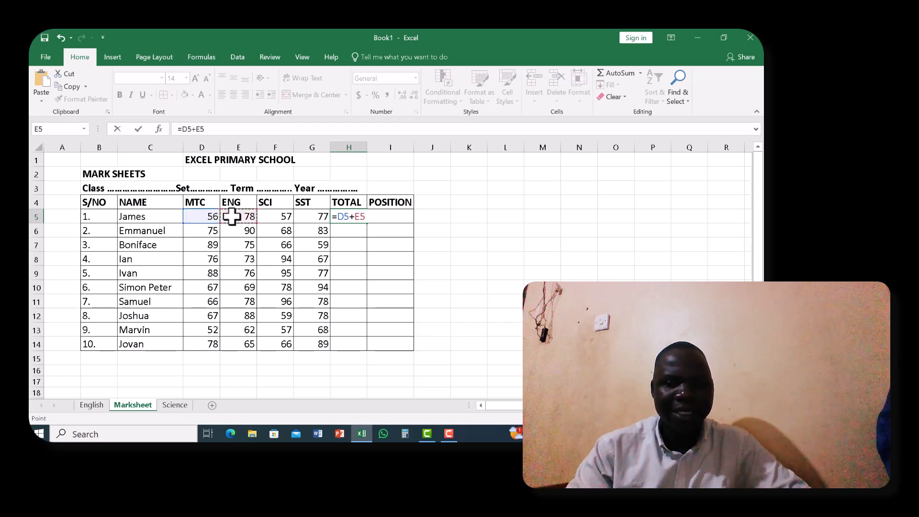
type("=")
key("BackSpace")
type("+")
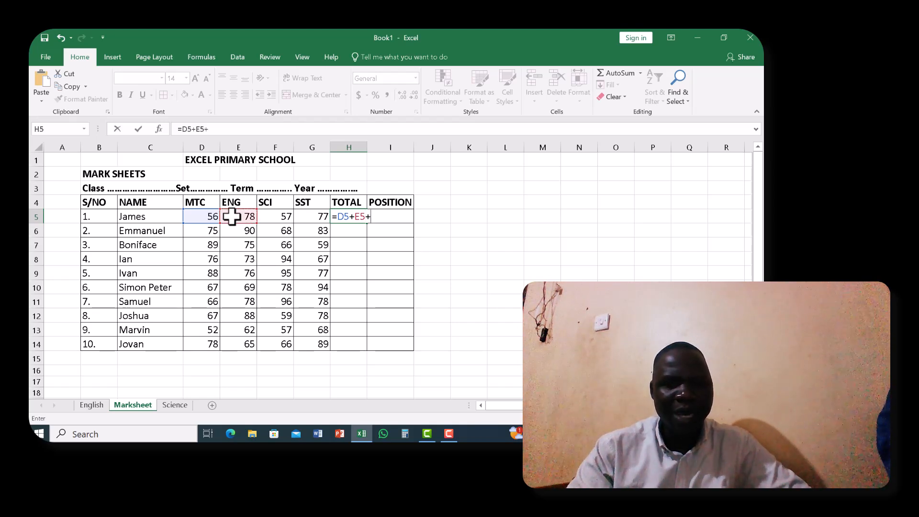
left_click(277, 217)
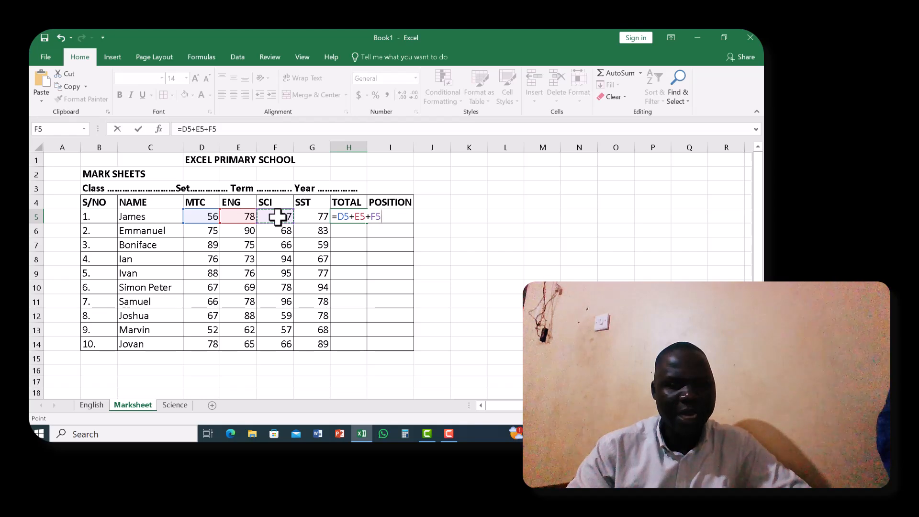
type("+")
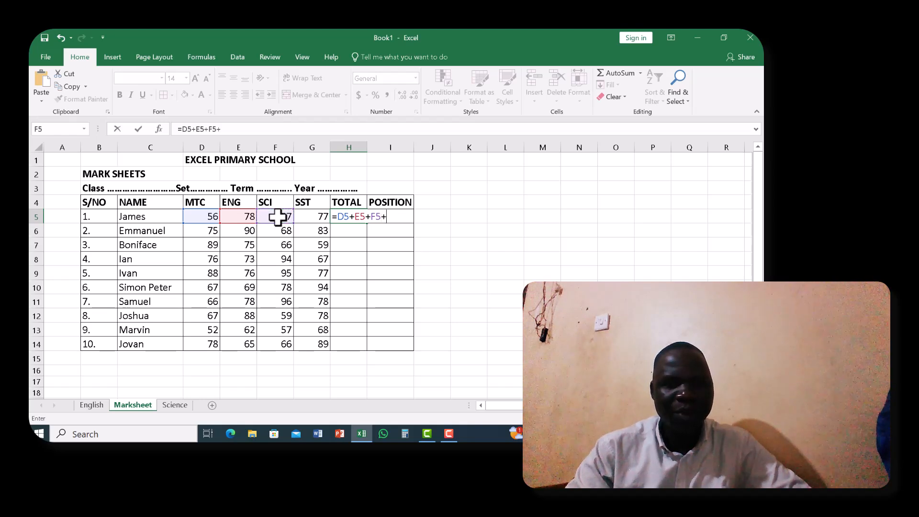
left_click(305, 217)
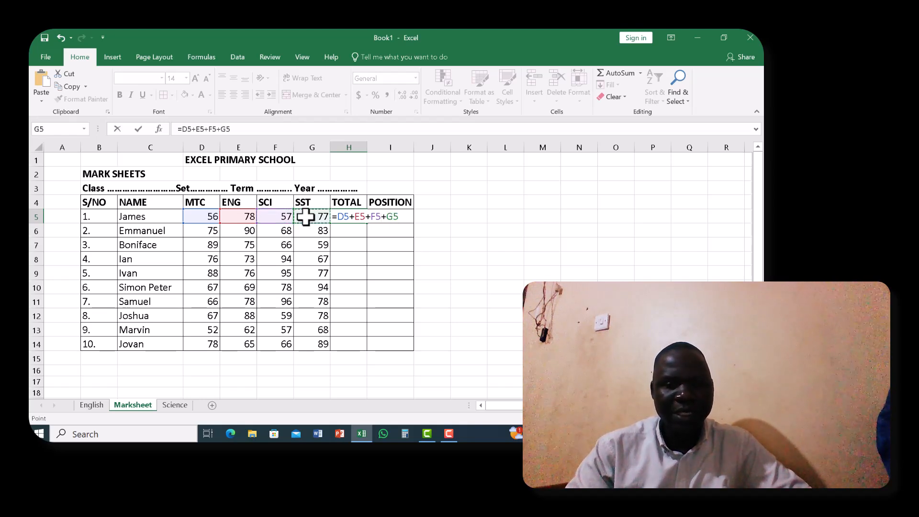
type("+")
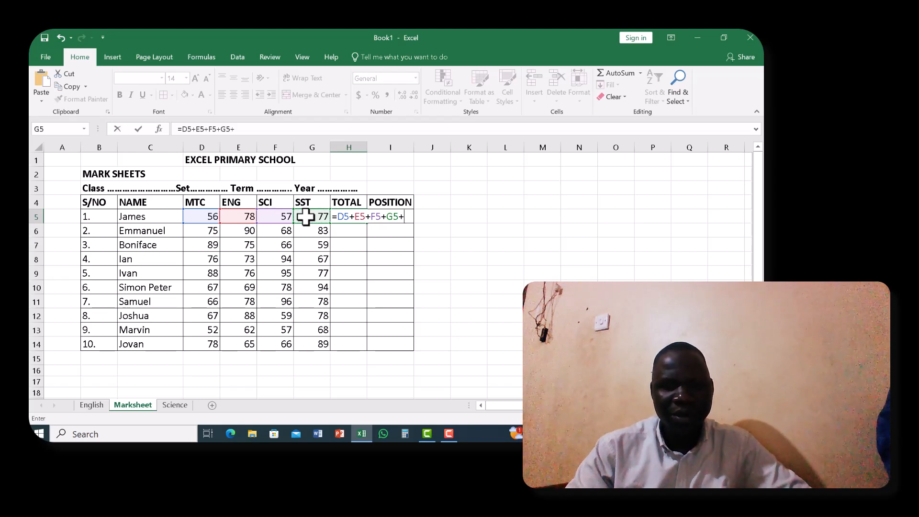
key("BackSpace")
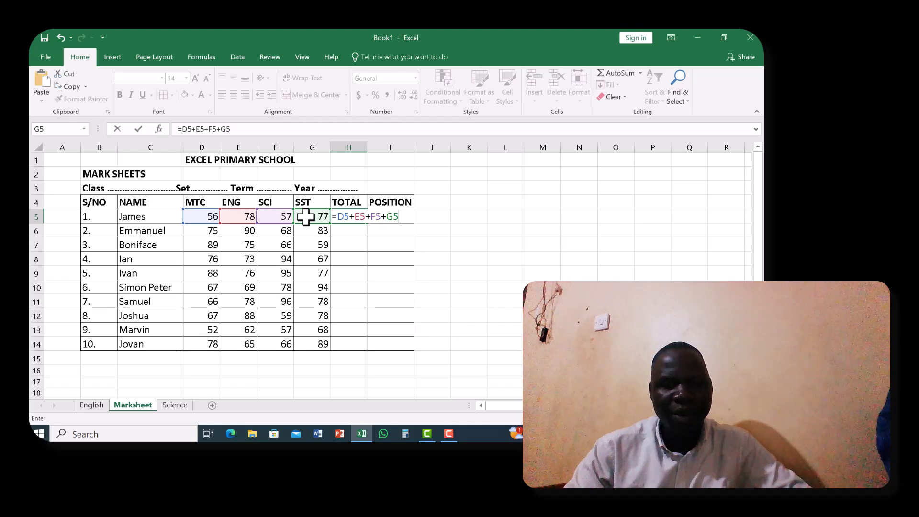
key("Return")
Fill the addition formula from H5 down through H14 for the remaining students.
left_click(349, 216)
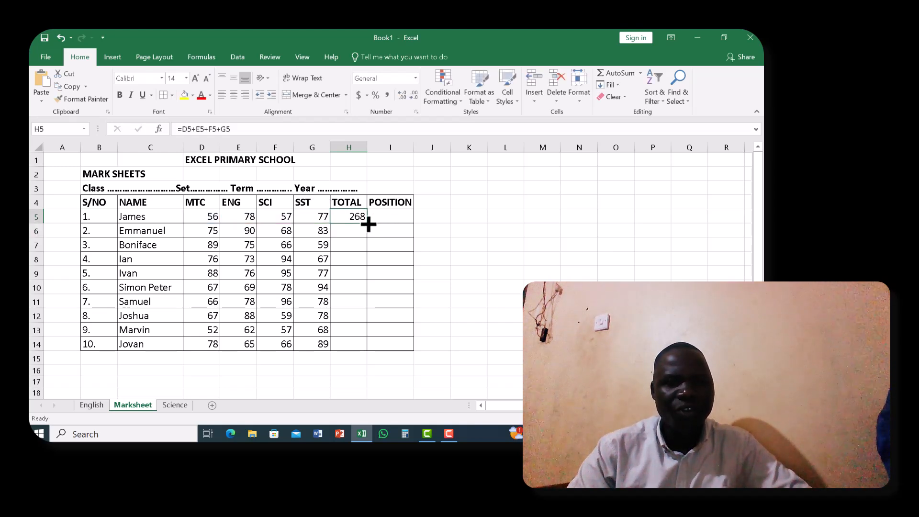
left_click_drag(367, 224, 360, 347)
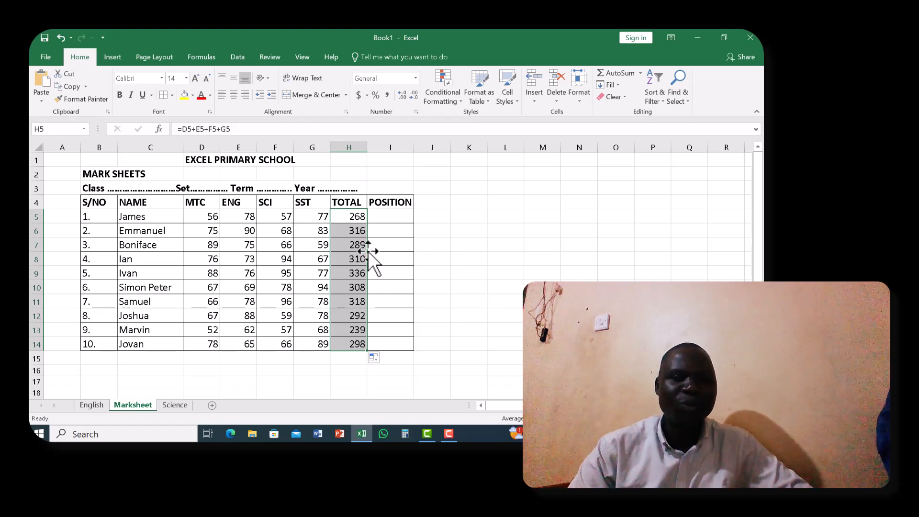
Clear all the totals in H5:H14.
left_click(344, 217)
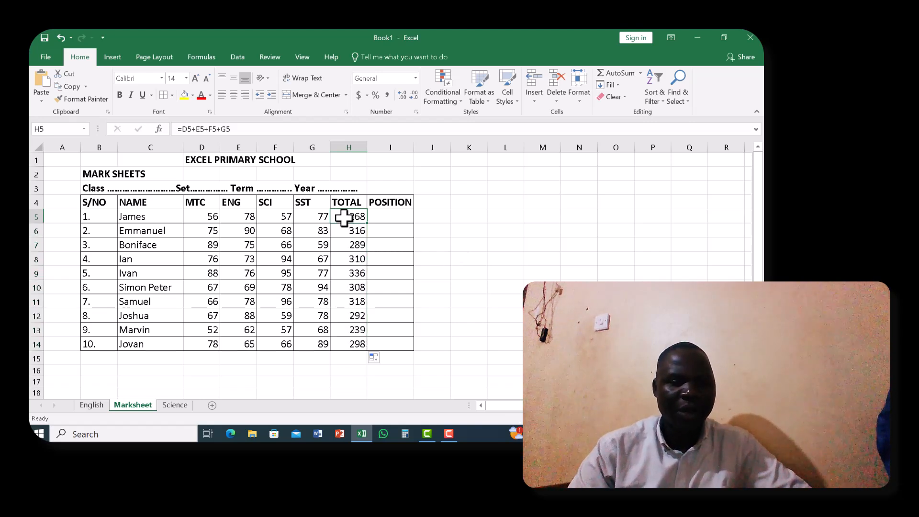
left_click_drag(343, 218, 350, 339)
key("Delete")
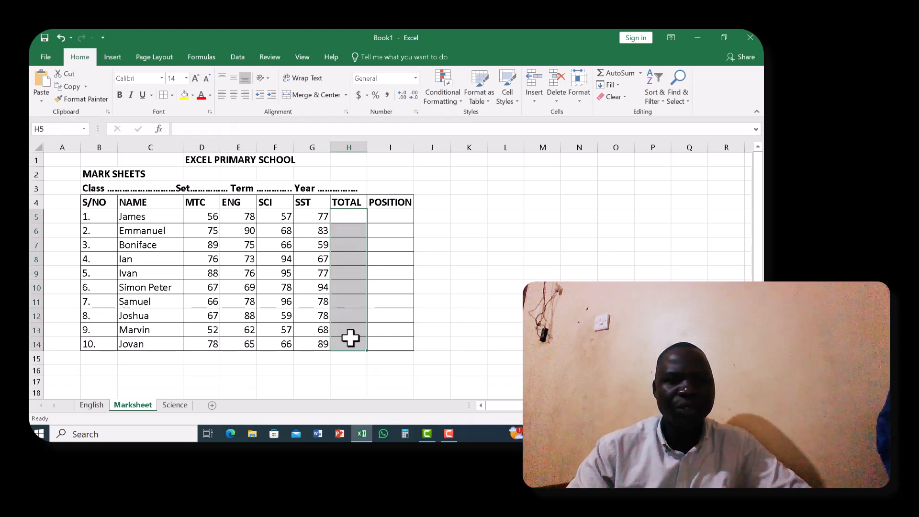
left_click(402, 273)
Enter the formula =SUM(D5:G5) in cell H5 to total the first student's marks.
left_click(352, 218)
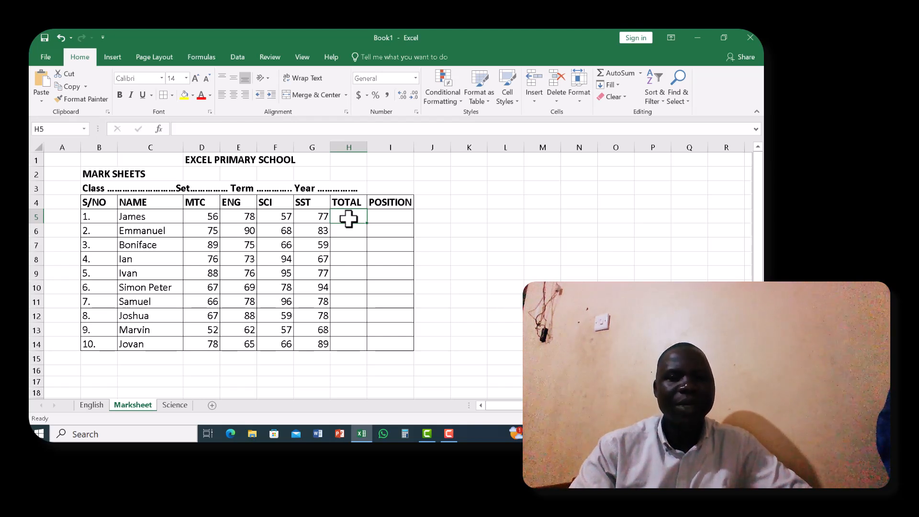
type("=")
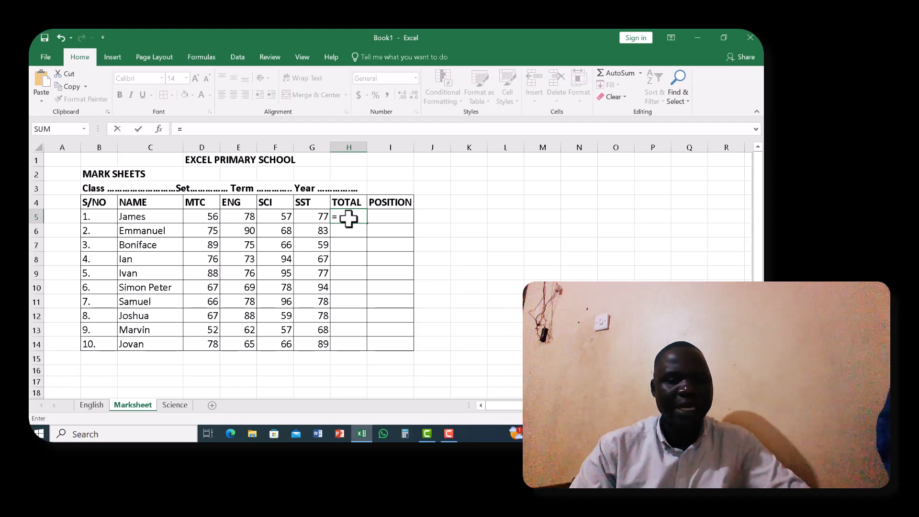
type("SUM")
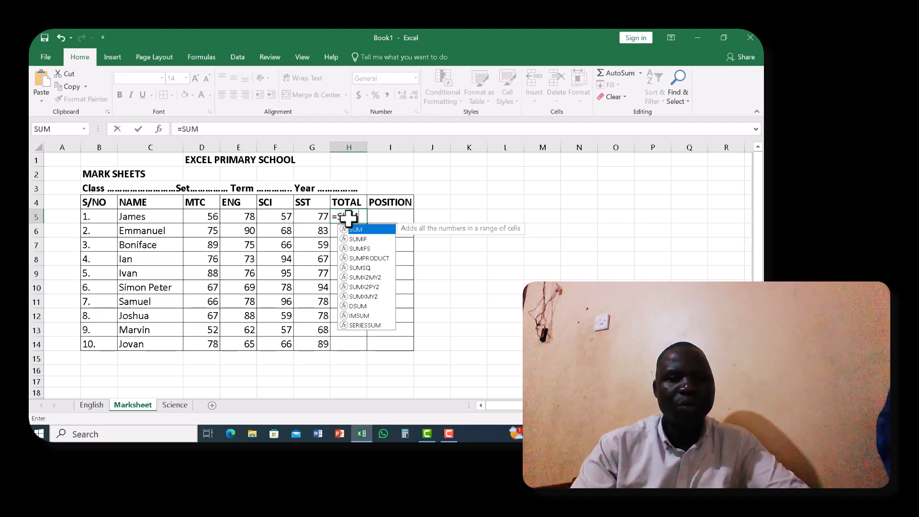
type("(")
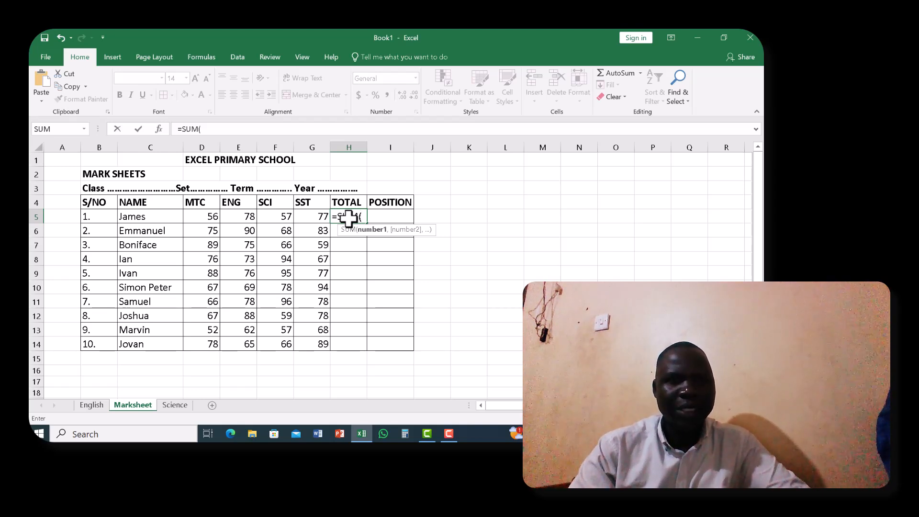
left_click(209, 215)
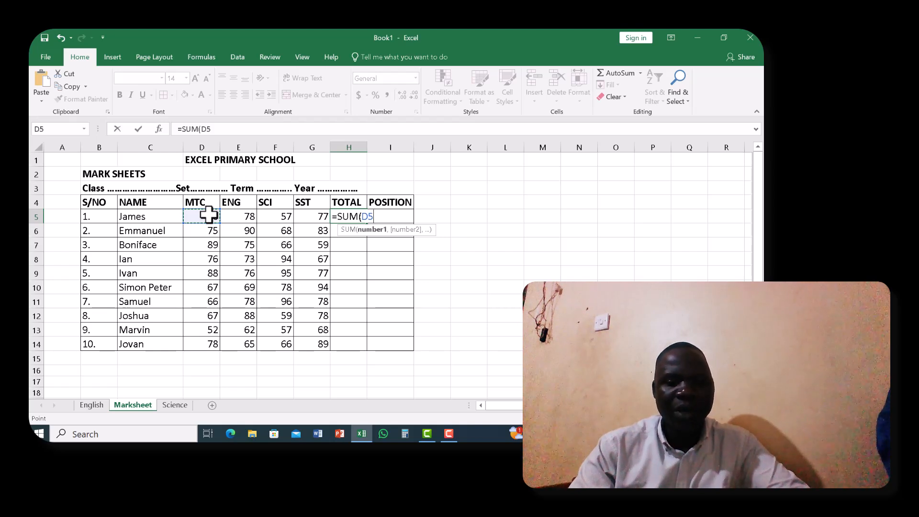
key("F8")
key("BackSpace")
key("BackSpace")
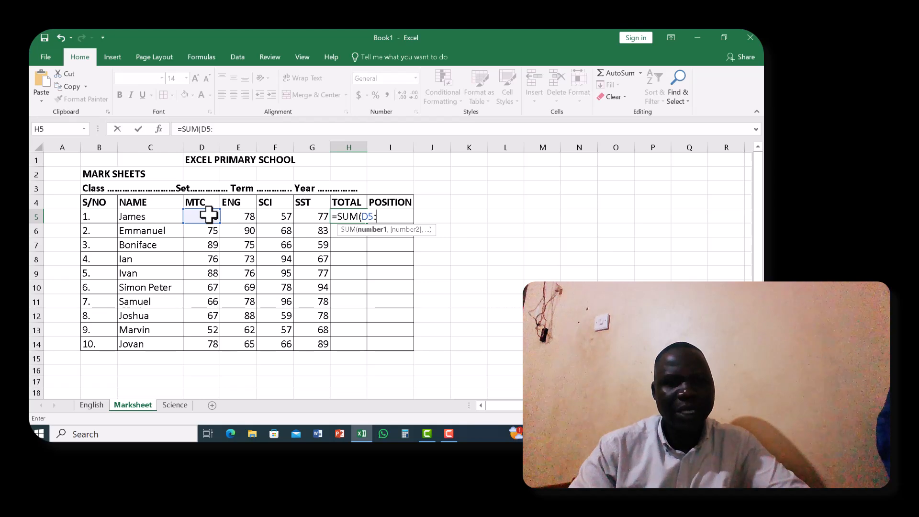
left_click(315, 216)
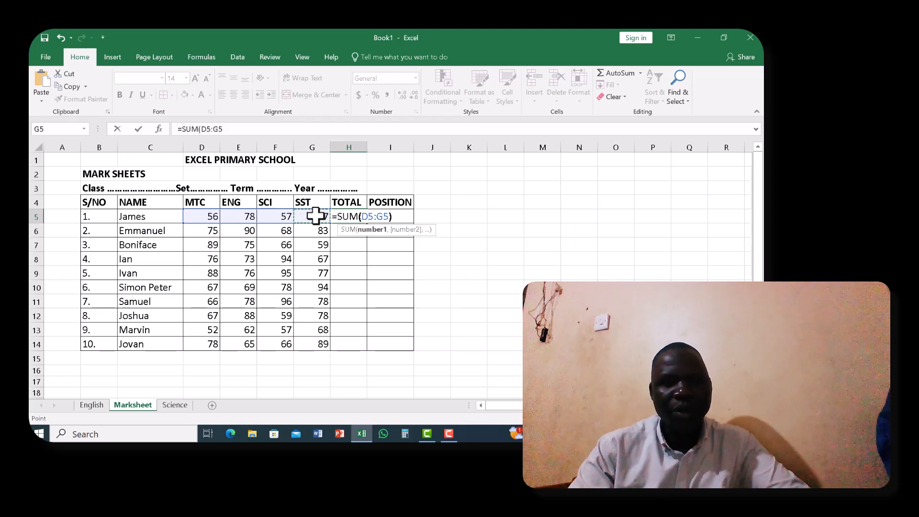
key("Return")
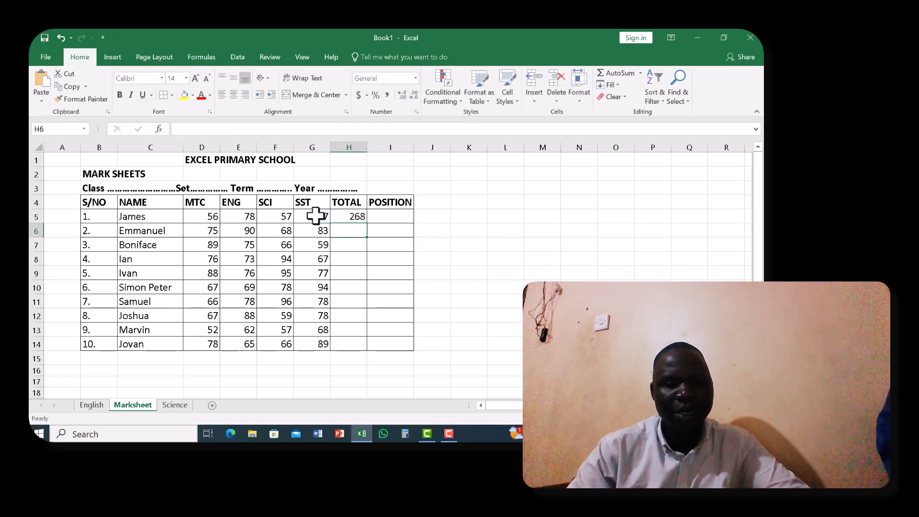
Fill the SUM formula from H5 down through H14 to complete the TOTAL column.
left_click(346, 215)
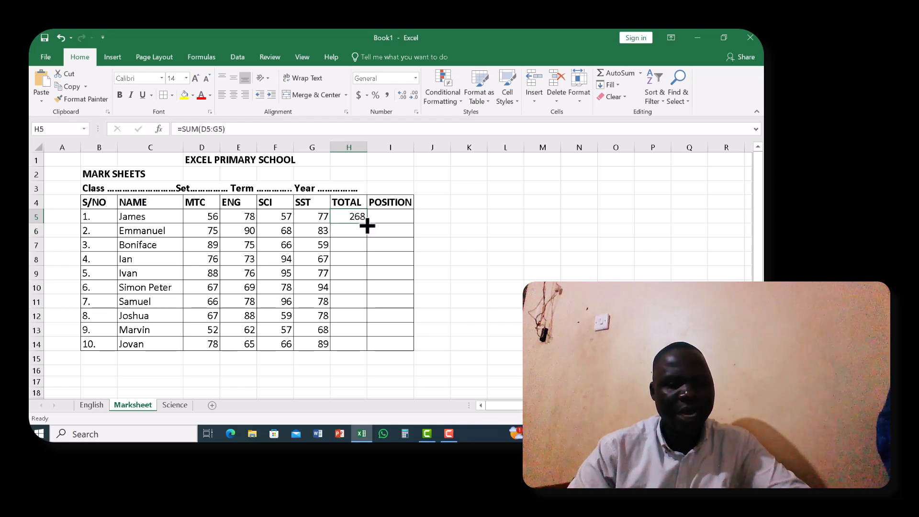
left_click_drag(367, 226, 365, 351)
left_click(480, 285)
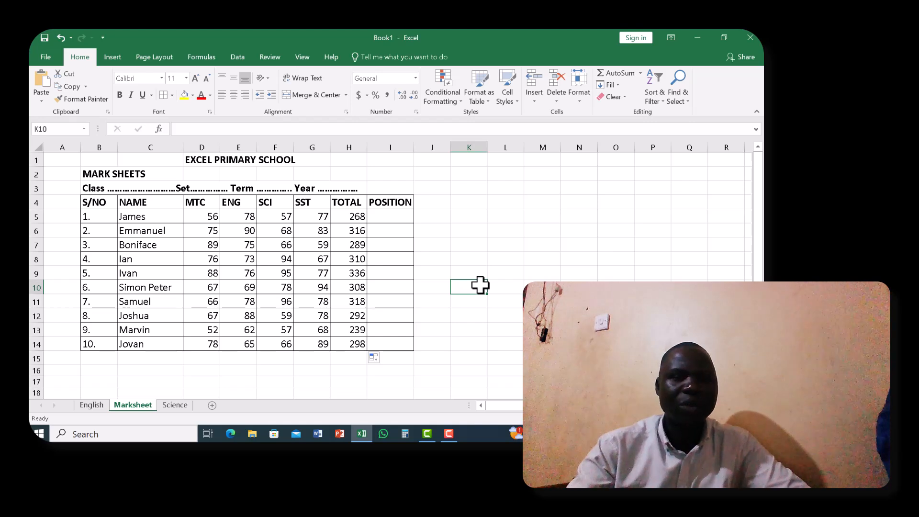
Enter the formula =RANK(H5,$H$5:$H$14,0) in cell I5 to rank the first student's total in descending order.
left_click(377, 214)
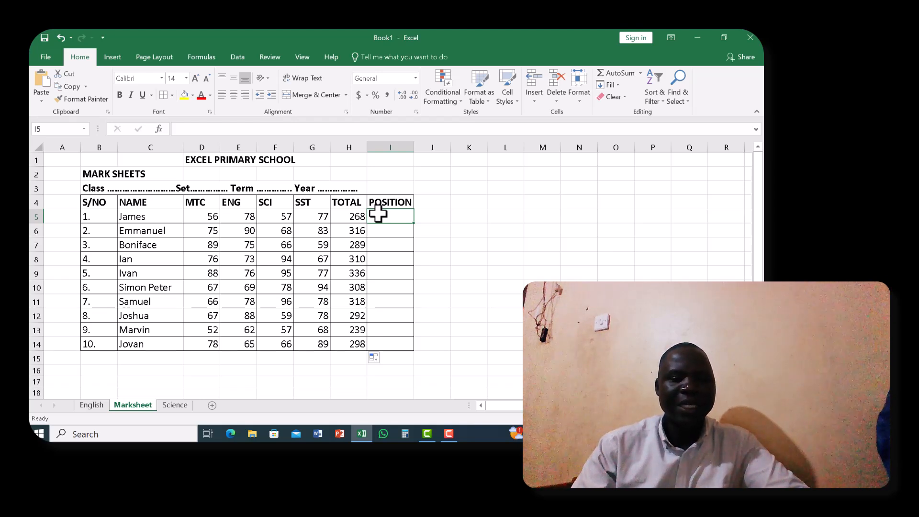
type("+")
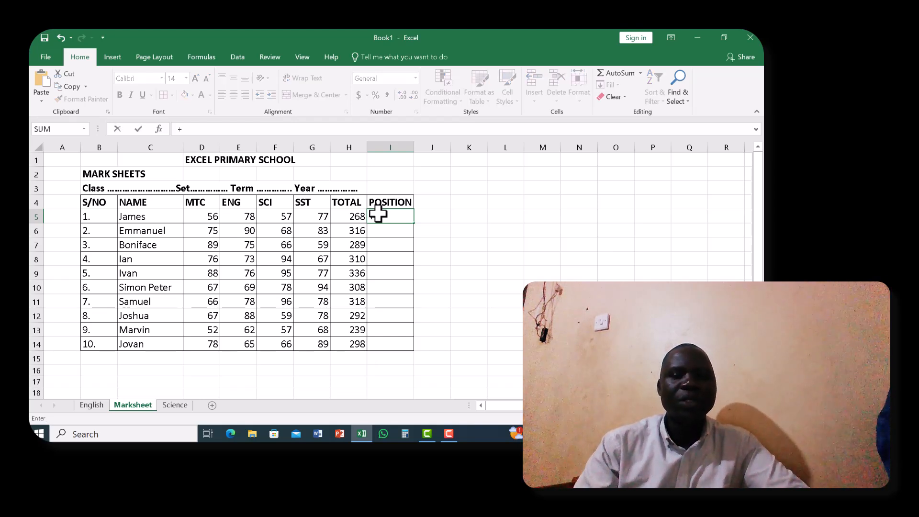
key("BackSpace")
type("=")
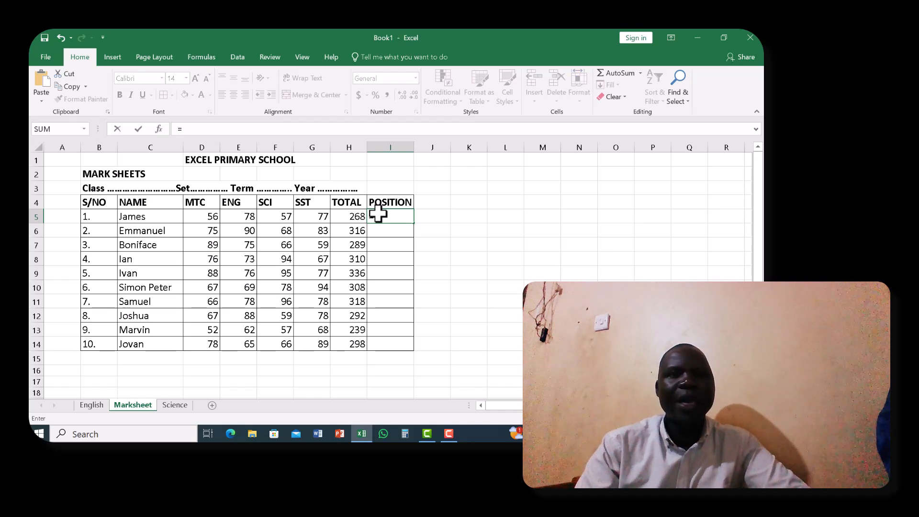
type("RANK")
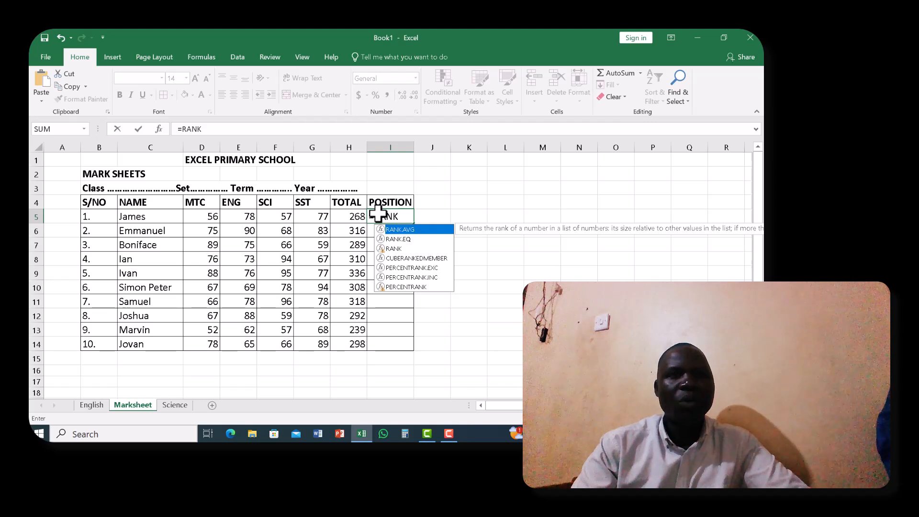
type("(")
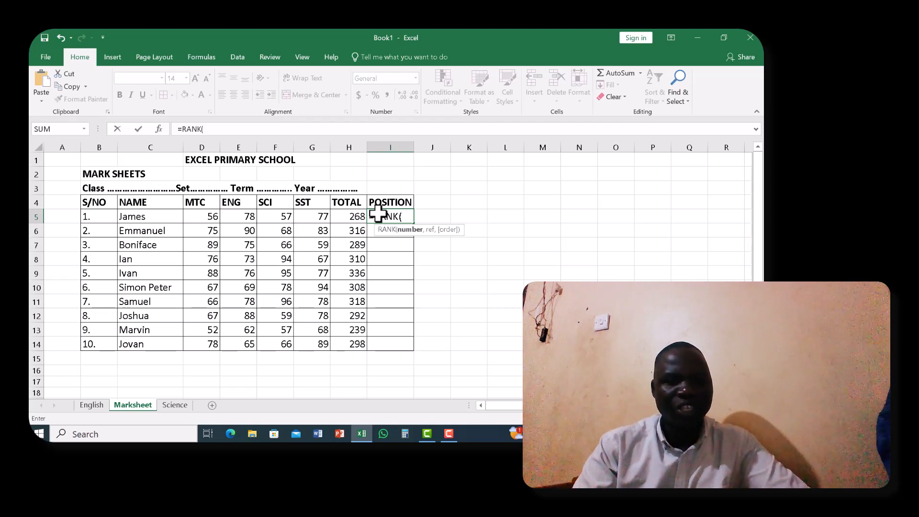
type("H")
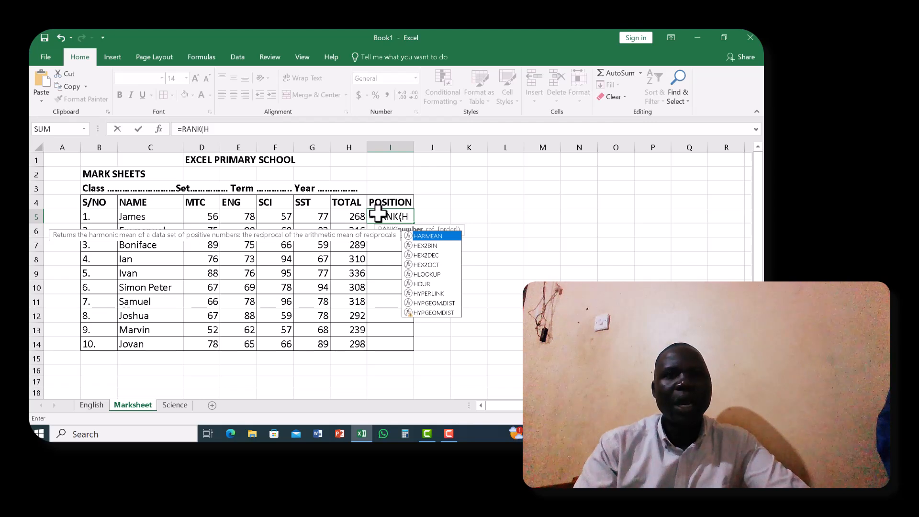
type("5")
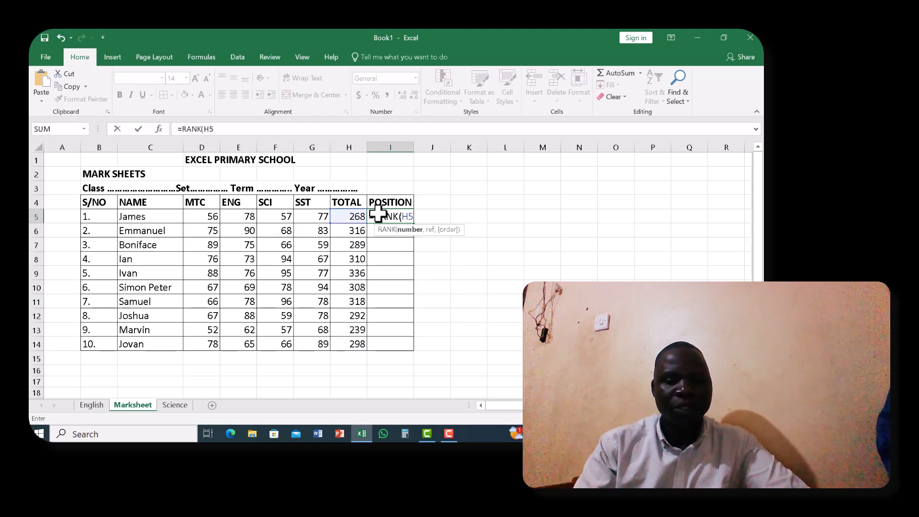
type(",")
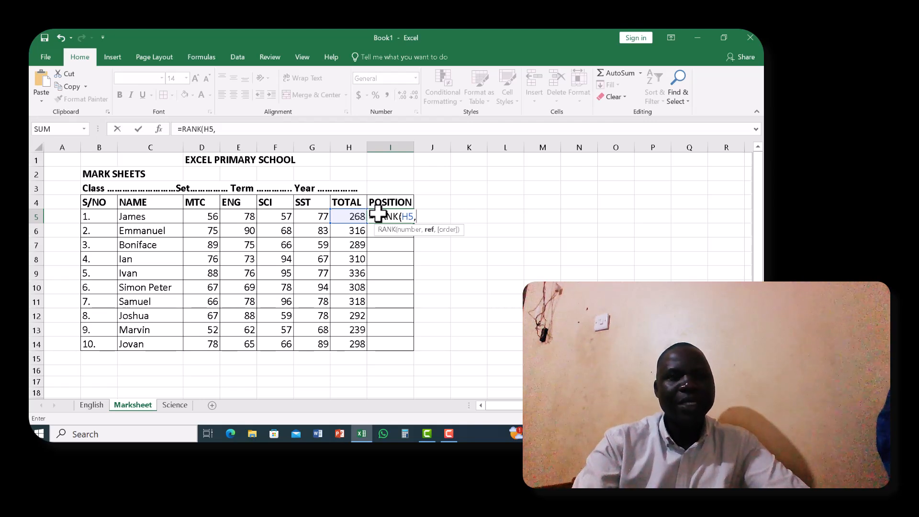
type("$H")
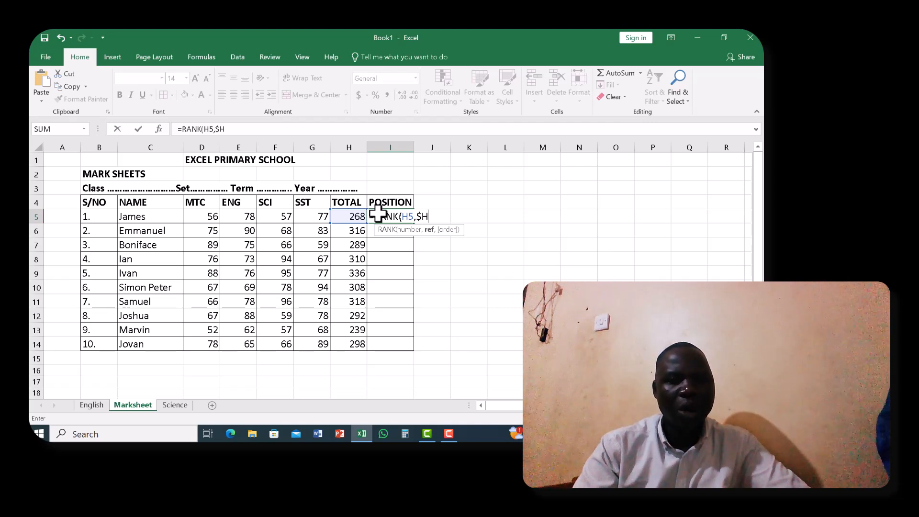
type("$")
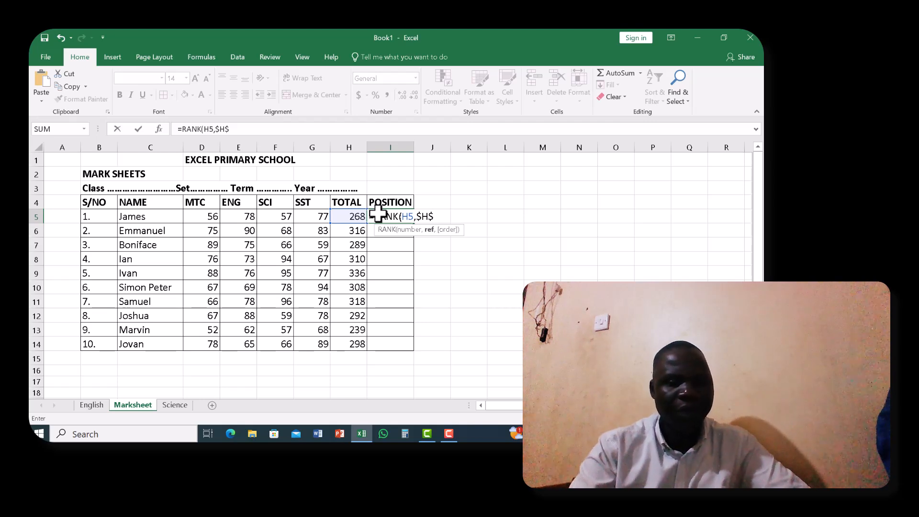
type("5")
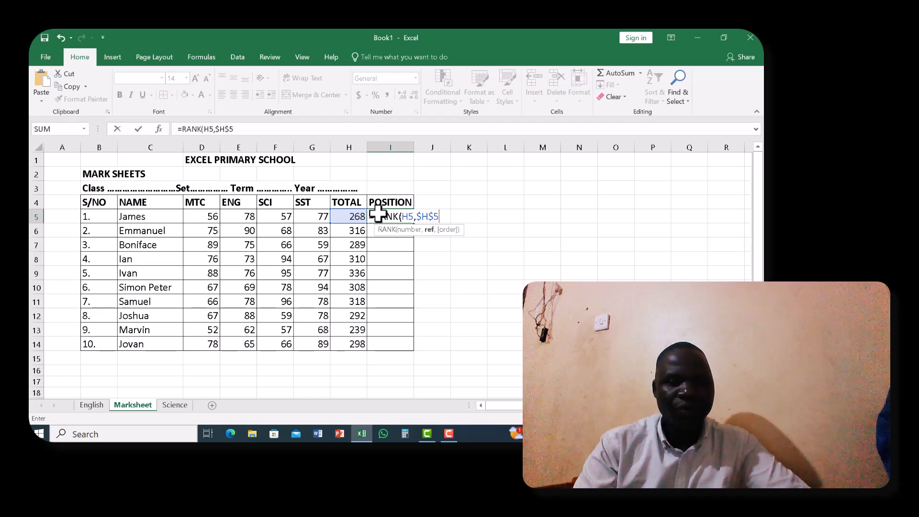
type(":")
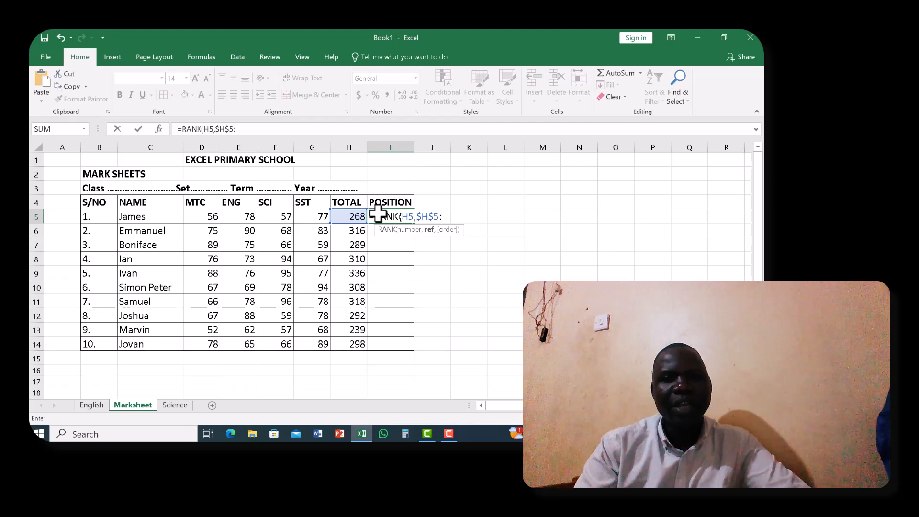
type("$")
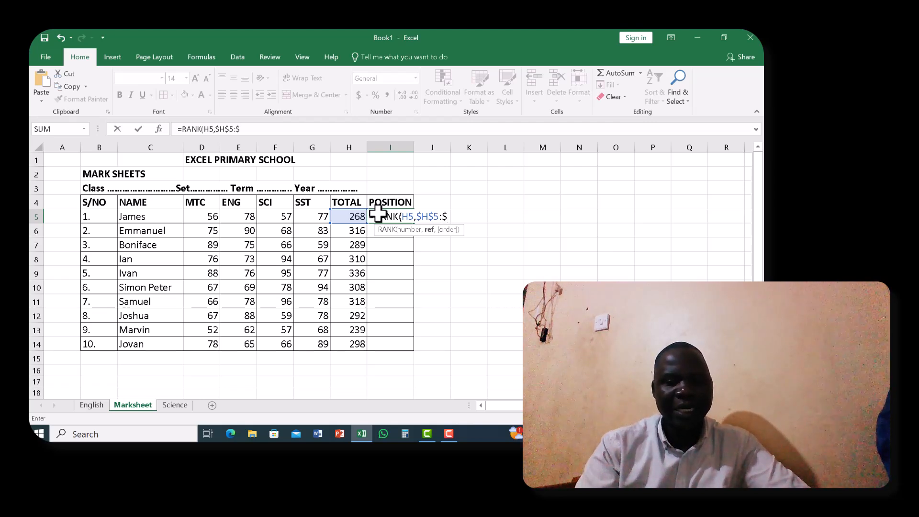
type("H$")
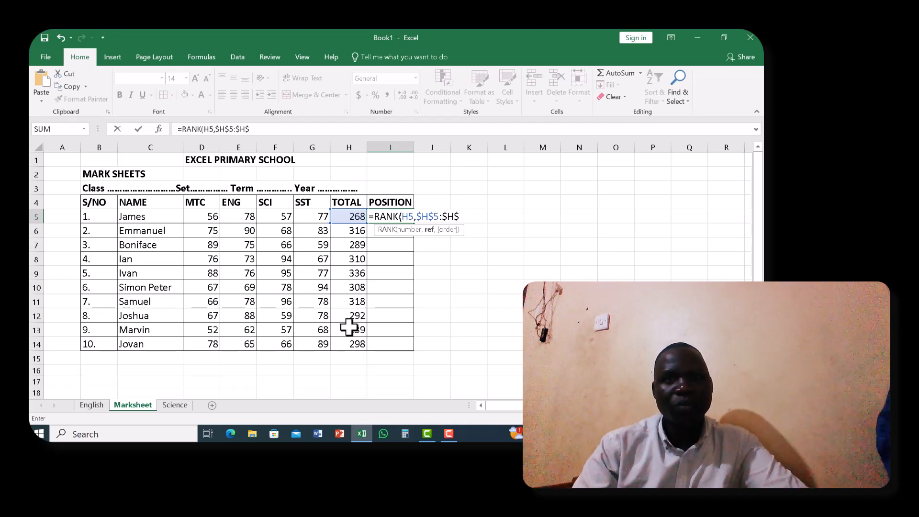
type("14")
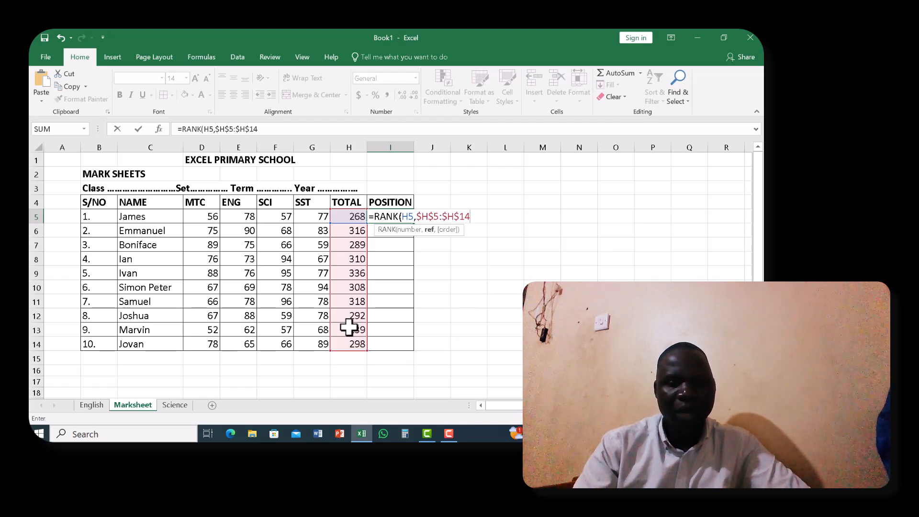
type(",")
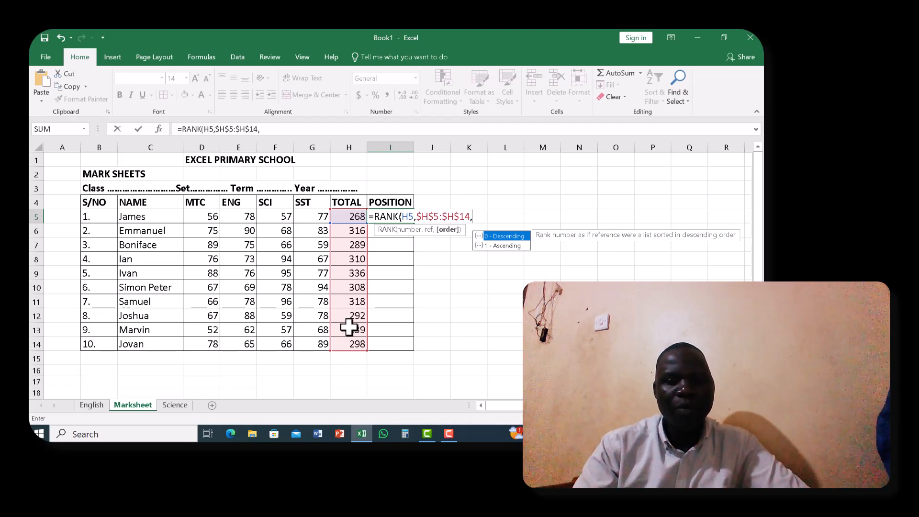
type("0")
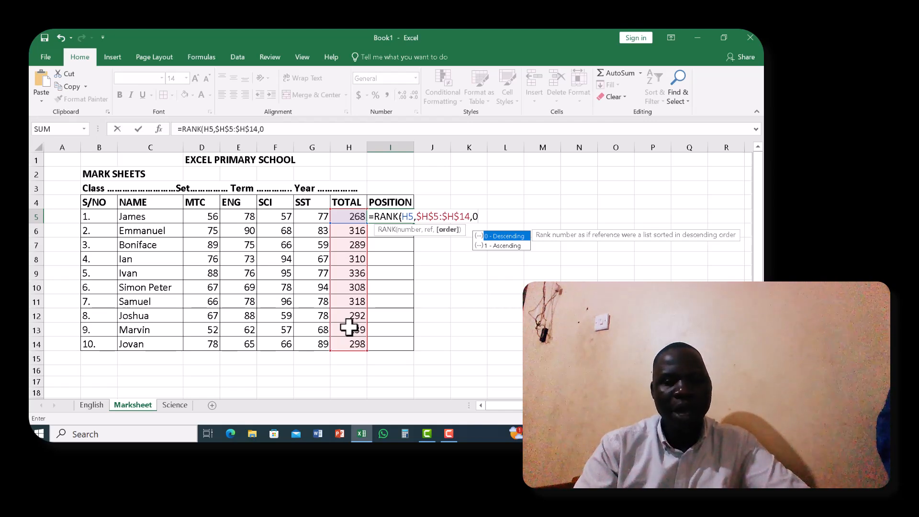
type(")")
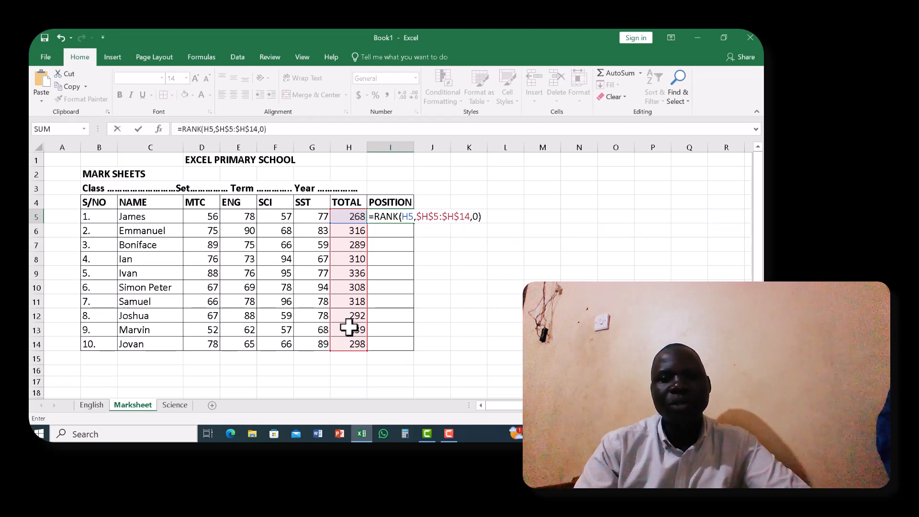
key("Return")
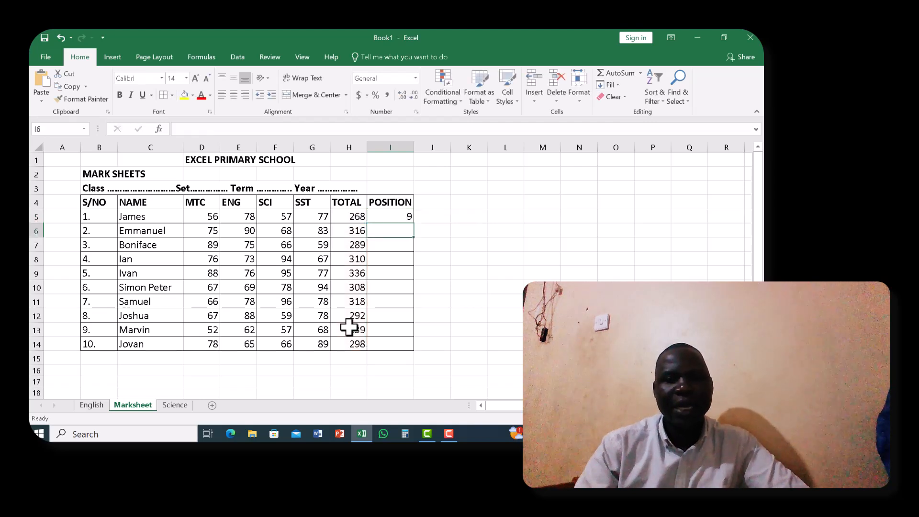
Fill the RANK formula from I5 down through I14 to complete the POSITION column.
left_click(389, 216)
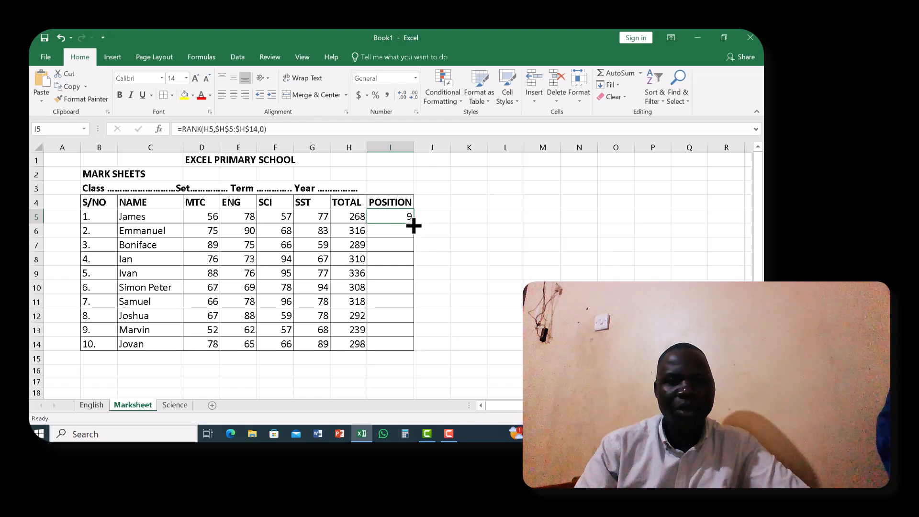
left_click_drag(413, 225, 418, 348)
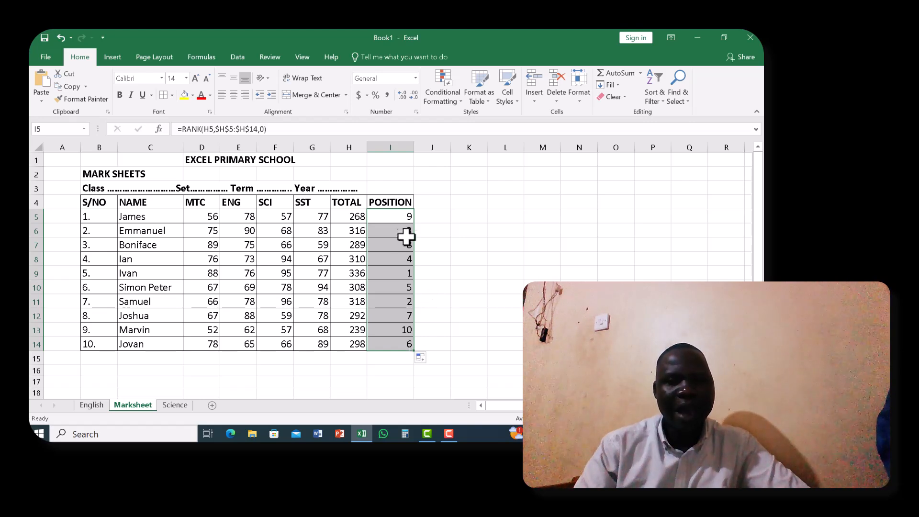
Make the top five positions bold, in cells I9, I11, I6, I8 and I10.
left_click(396, 277)
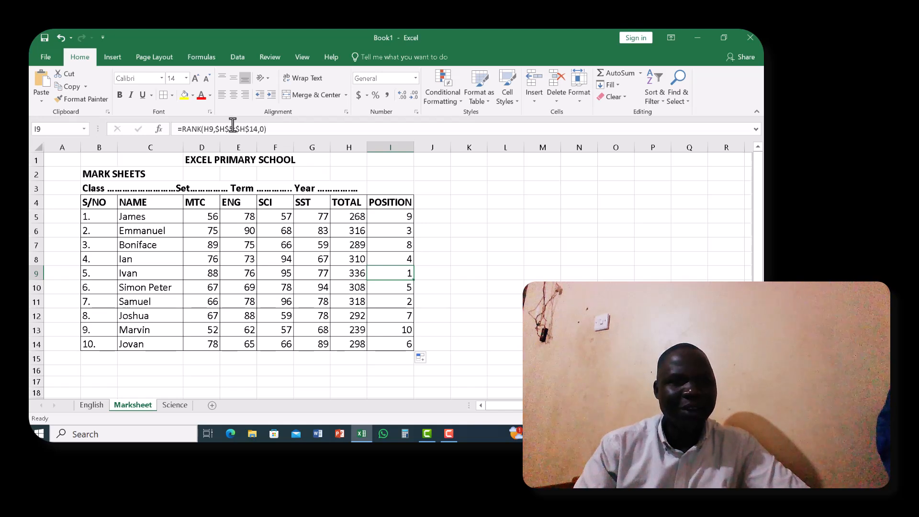
left_click(120, 94)
left_click(408, 301)
left_click(120, 94)
left_click(401, 230)
left_click(120, 95)
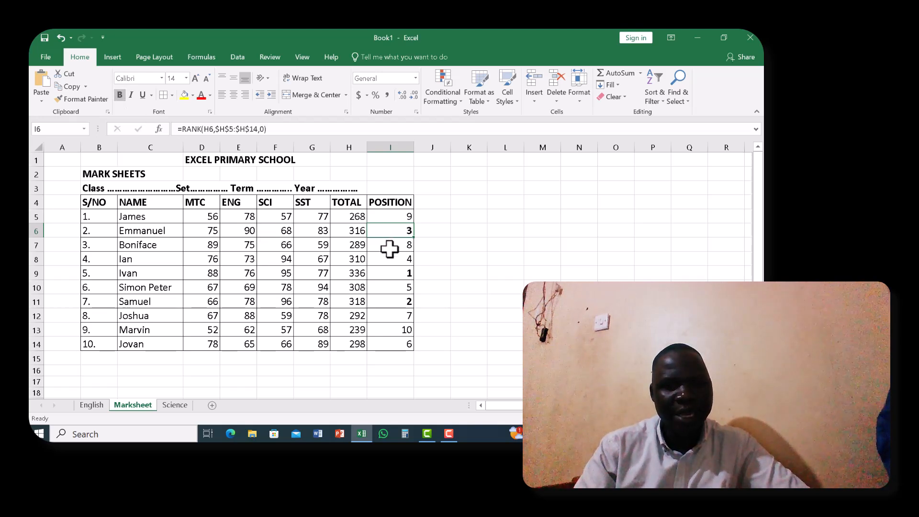
left_click(406, 258)
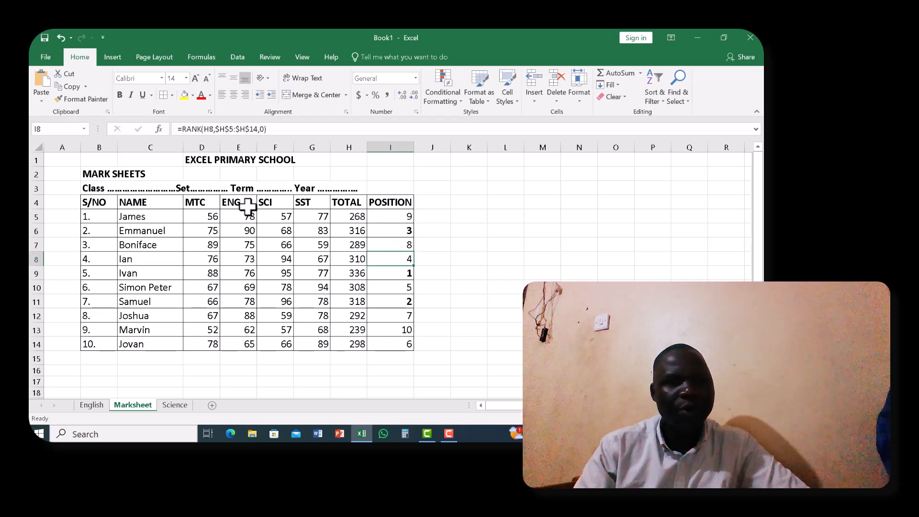
left_click(120, 99)
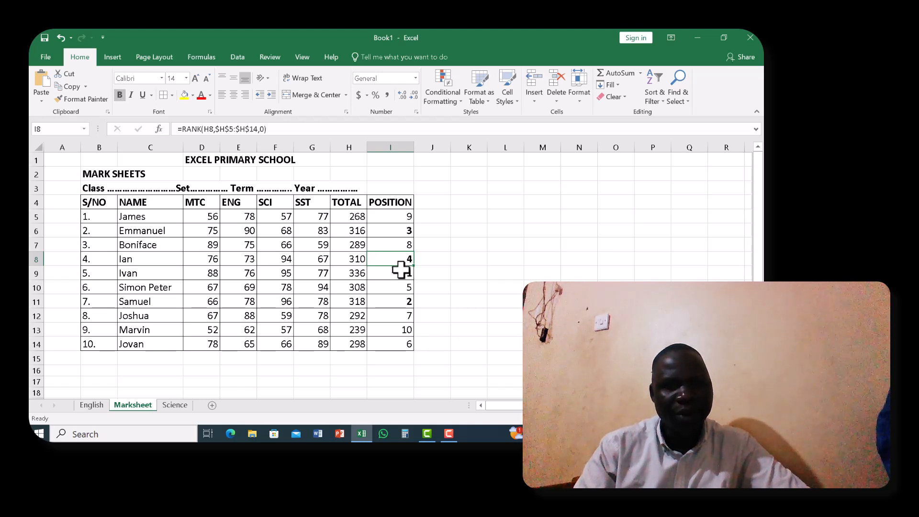
left_click(407, 286)
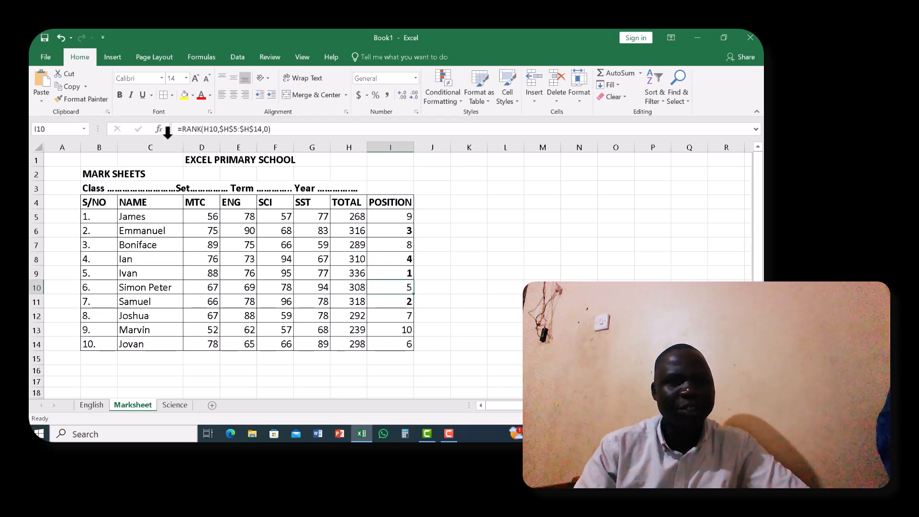
left_click(120, 95)
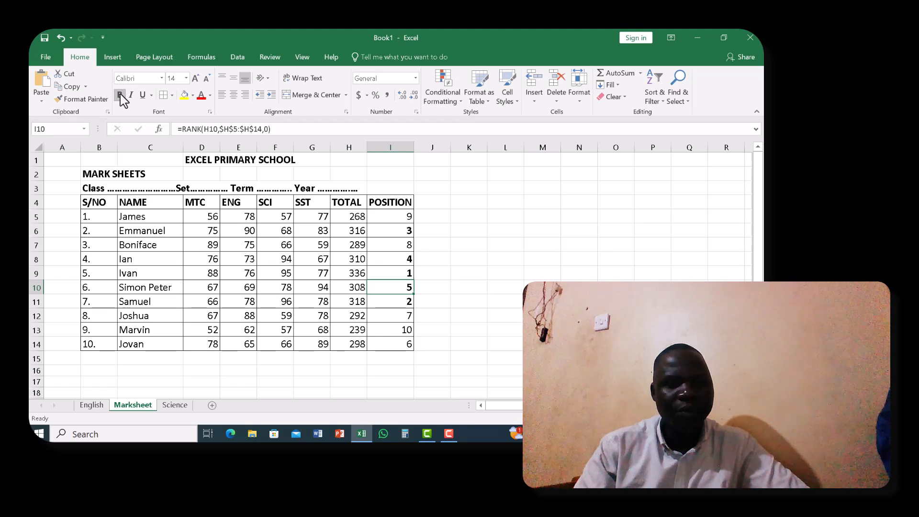